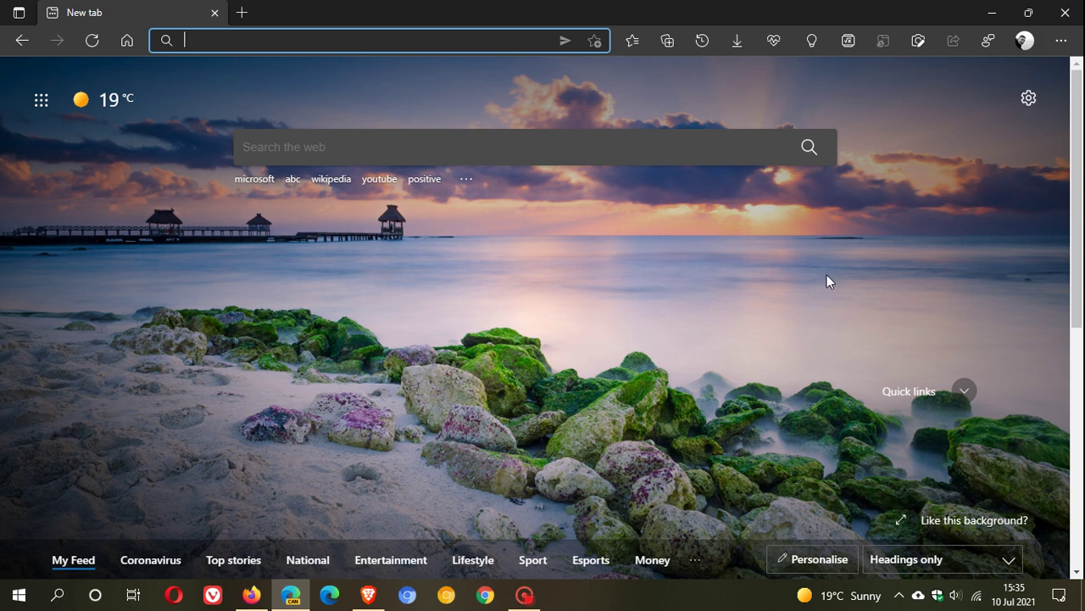
# Step: Go to the Web widget section under New tab page in Edge Canary's Settings
pyautogui.click(1061, 40)
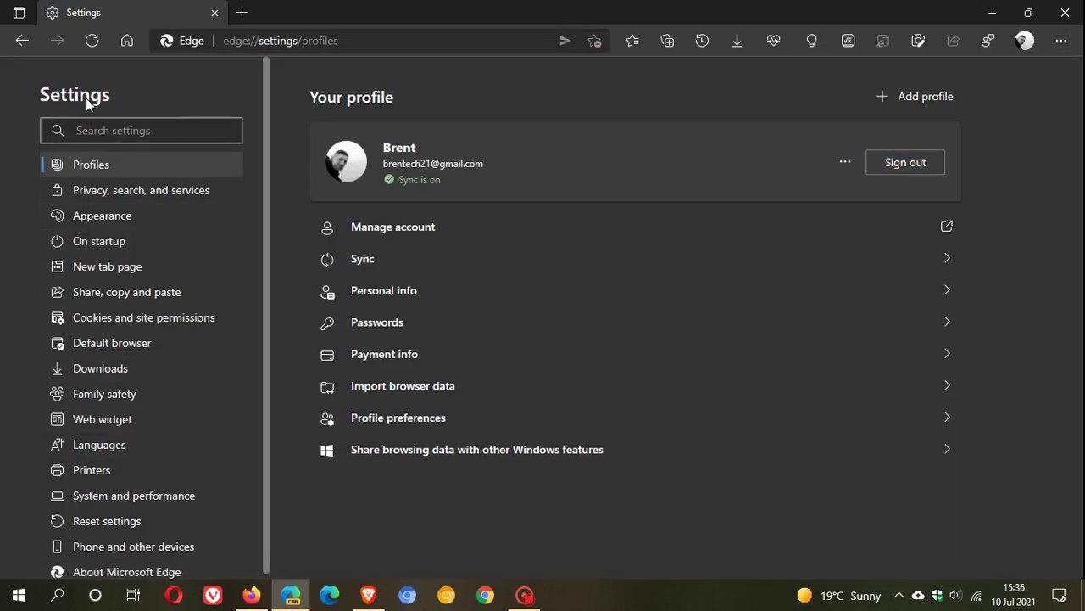
pyautogui.click(116, 268)
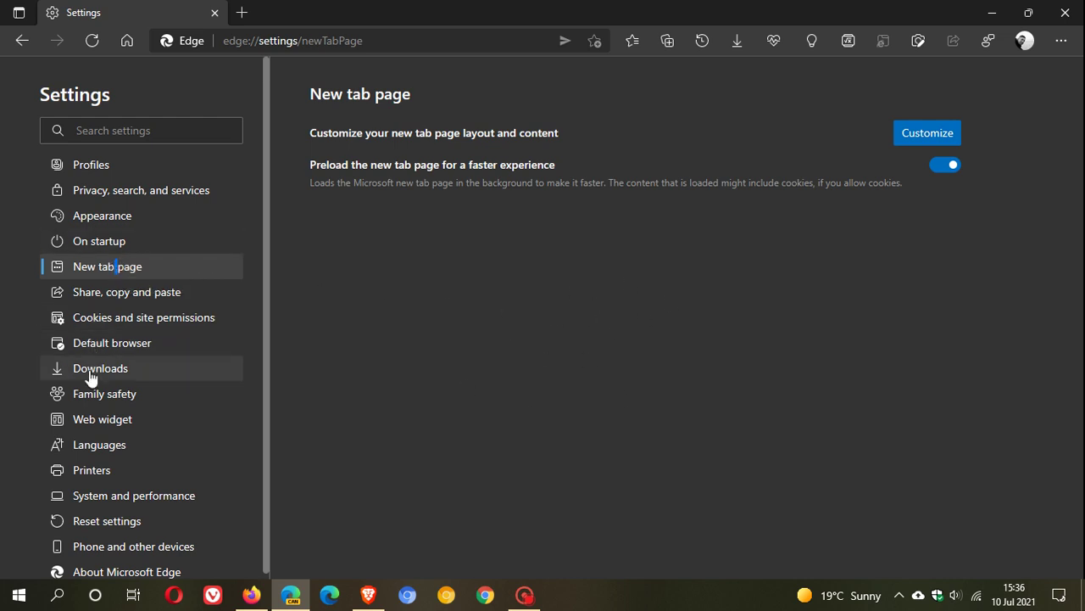
pyautogui.click(115, 424)
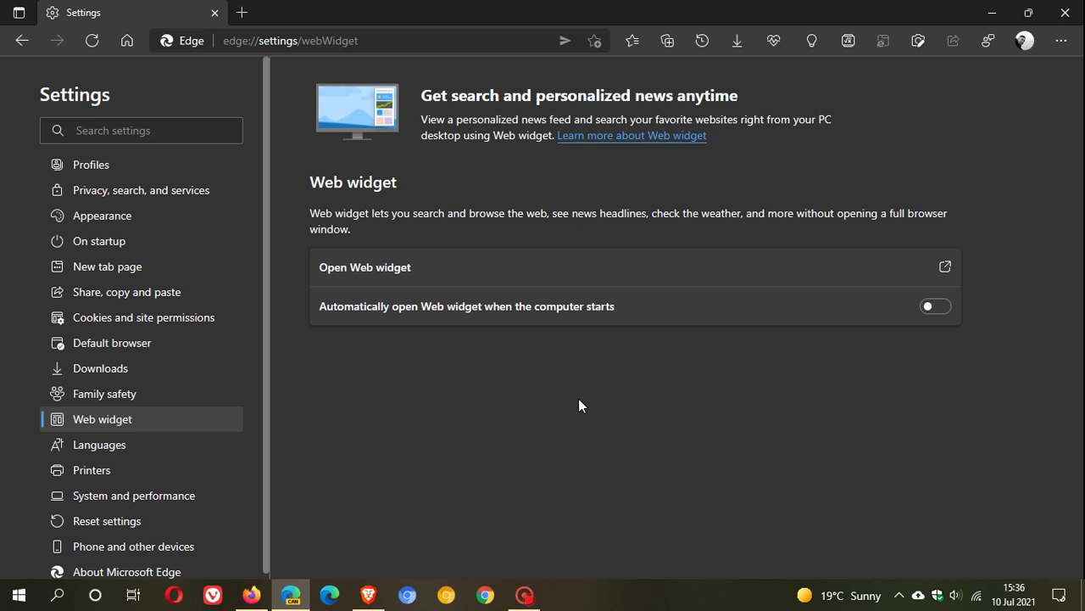
# Step: Turn on 'Automatically open Web widget when the computer starts'
pyautogui.click(843, 605)
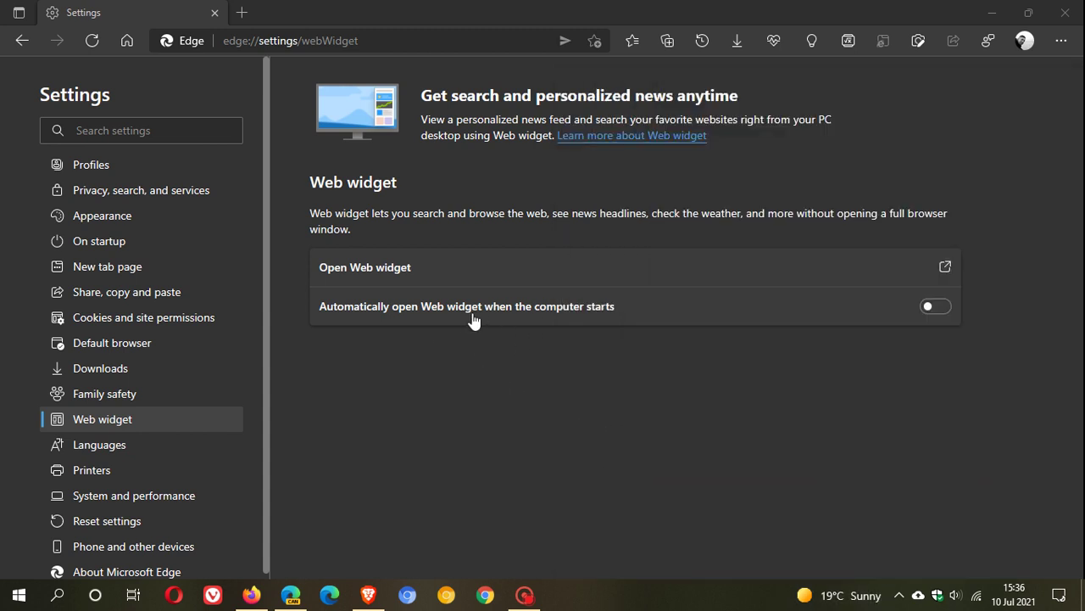
pyautogui.click(946, 315)
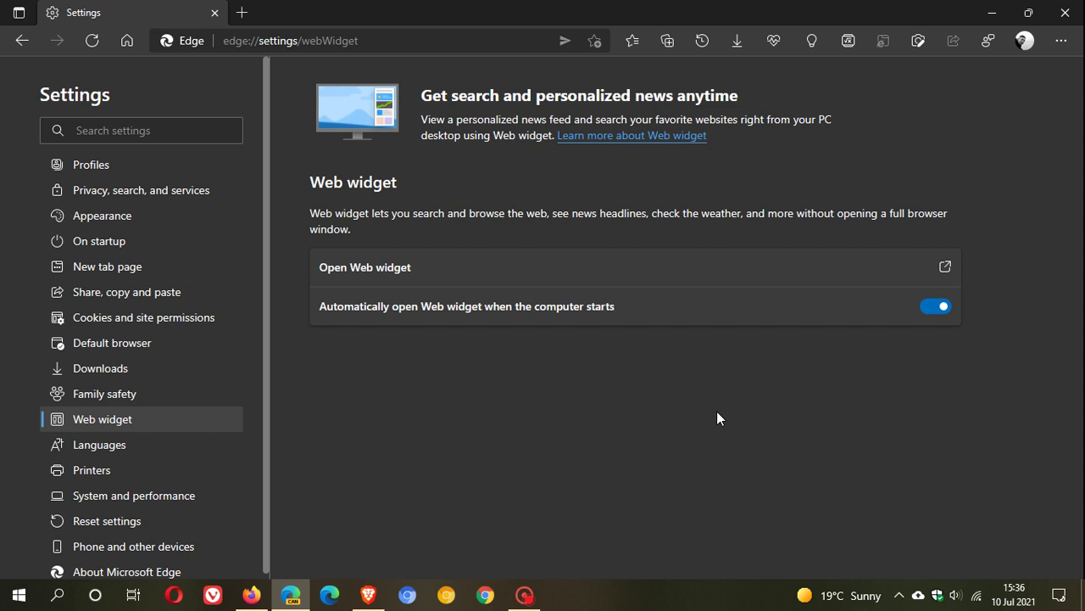
# Step: Launch the Web widget, minimize both browser windows, and undock the widget into a floating panel
pyautogui.click(942, 267)
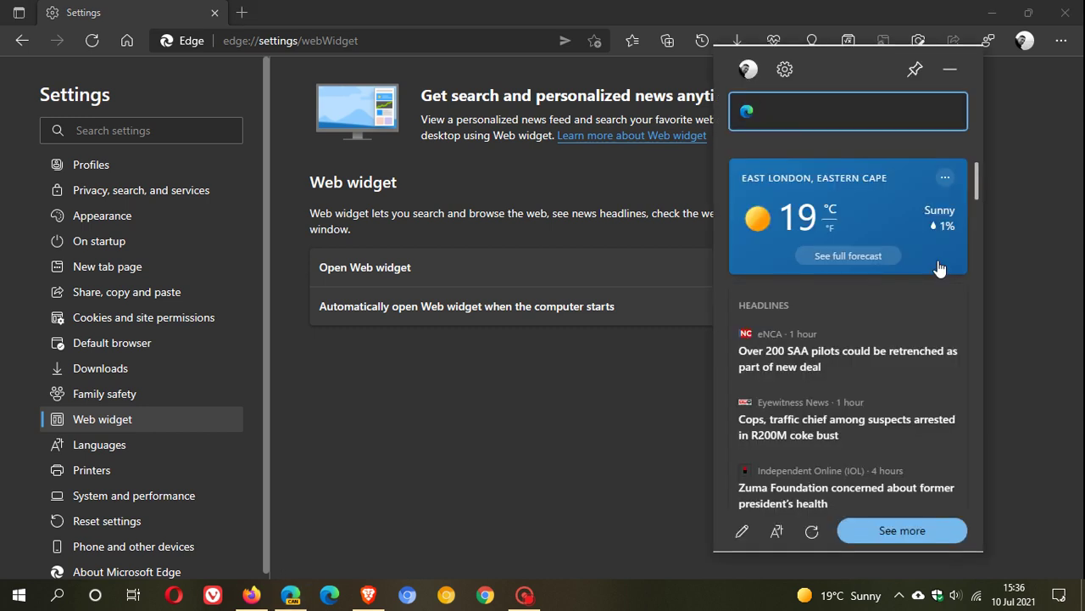
pyautogui.click(1004, 8)
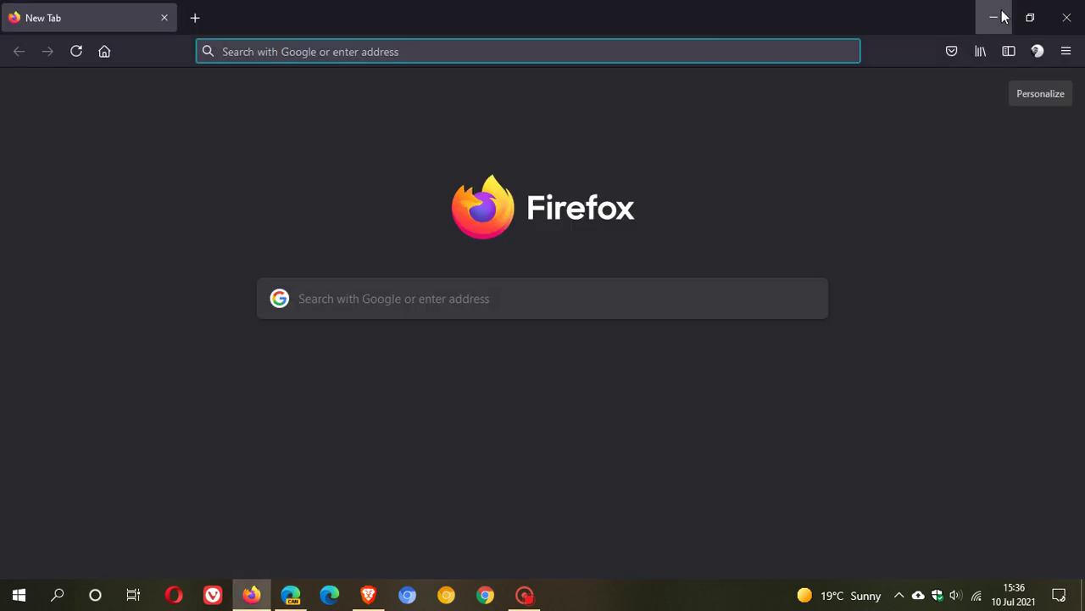
pyautogui.click(1003, 17)
pyautogui.moveTo(854, 65); pyautogui.dragTo(750, 57)
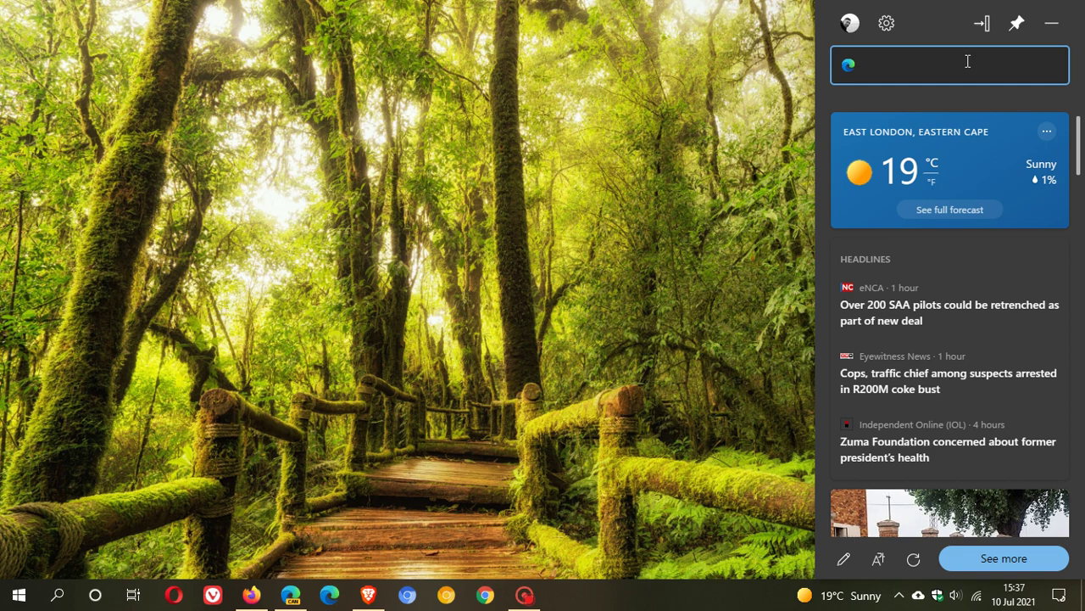
pyautogui.click(1017, 23)
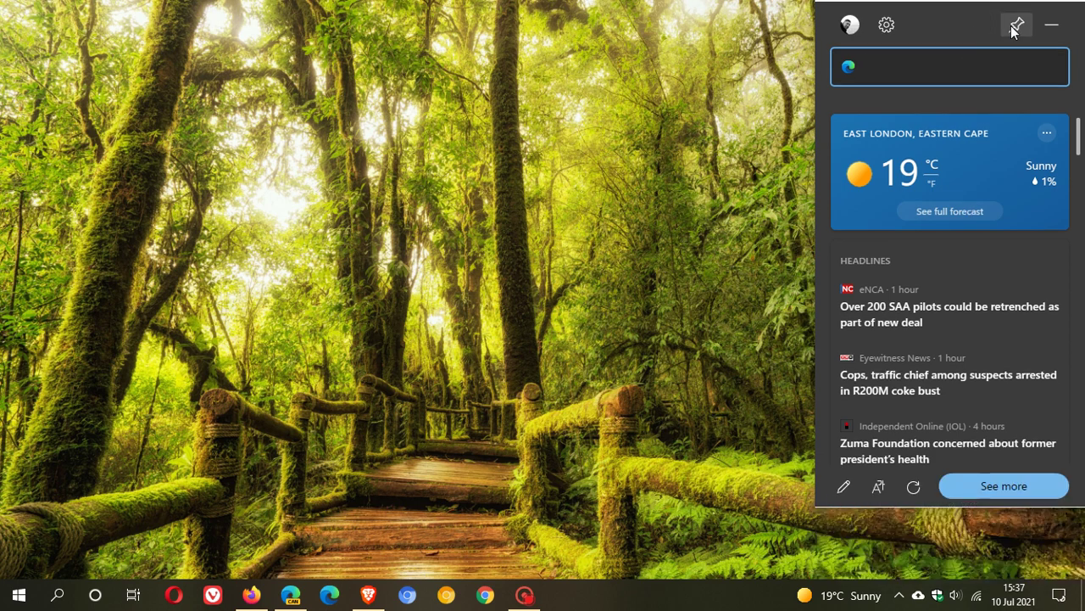
# Step: Enable the widget's floating button, collapse into it, move it lower on the right, then reopen the panel
pyautogui.click(887, 26)
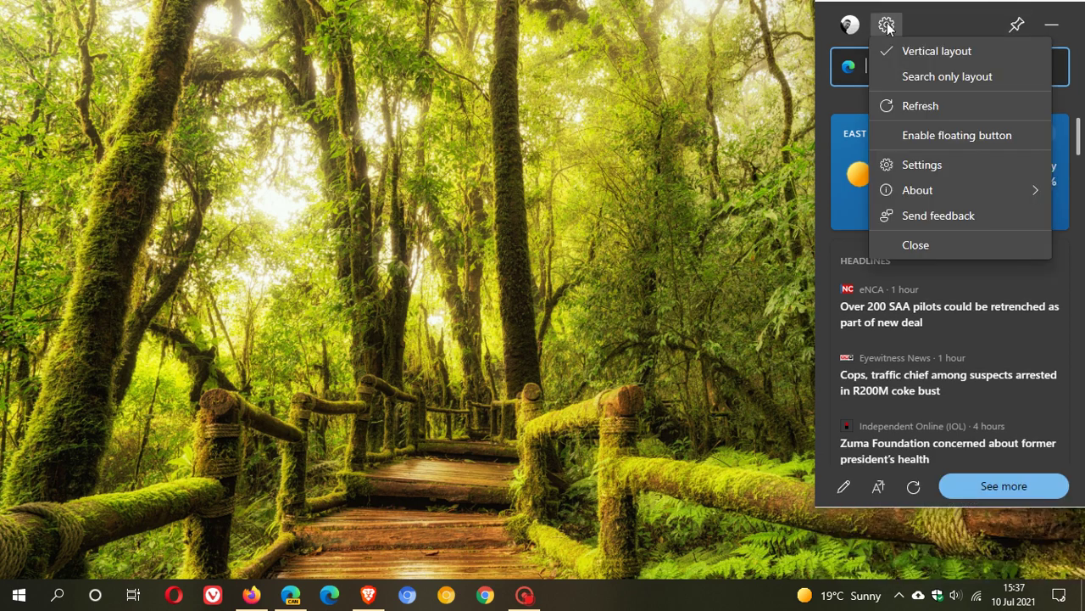
pyautogui.click(896, 138)
pyautogui.click(1050, 32)
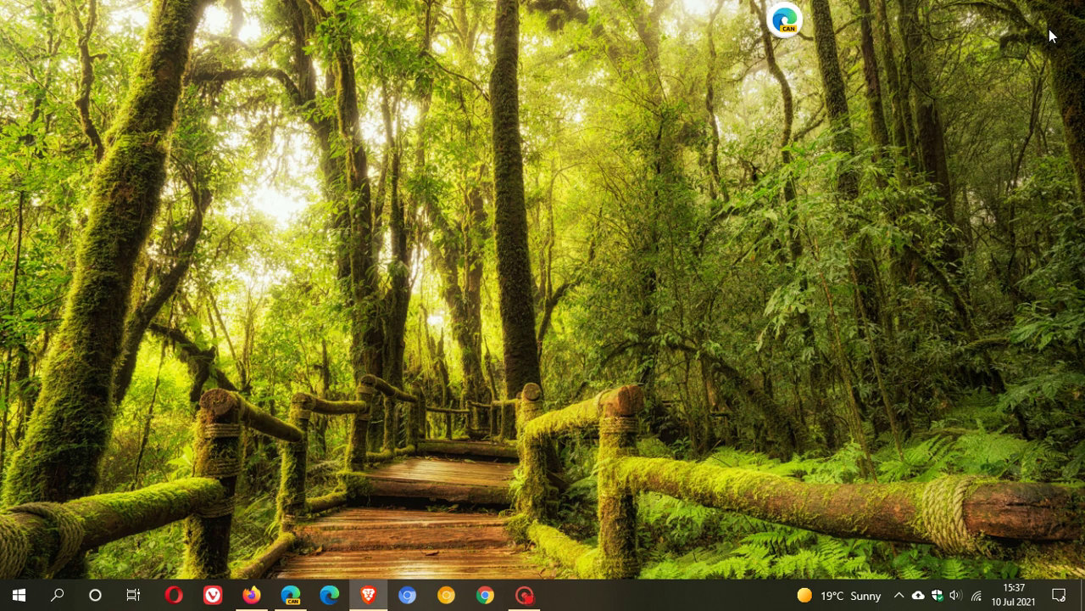
pyautogui.moveTo(786, 22); pyautogui.dragTo(1038, 285)
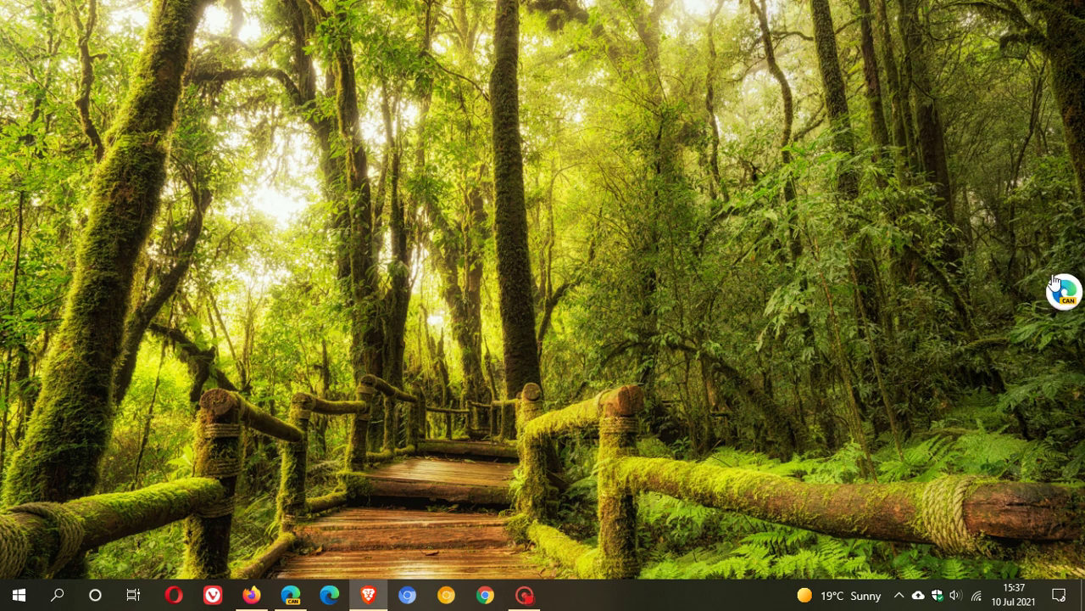
pyautogui.rightClick(1060, 292)
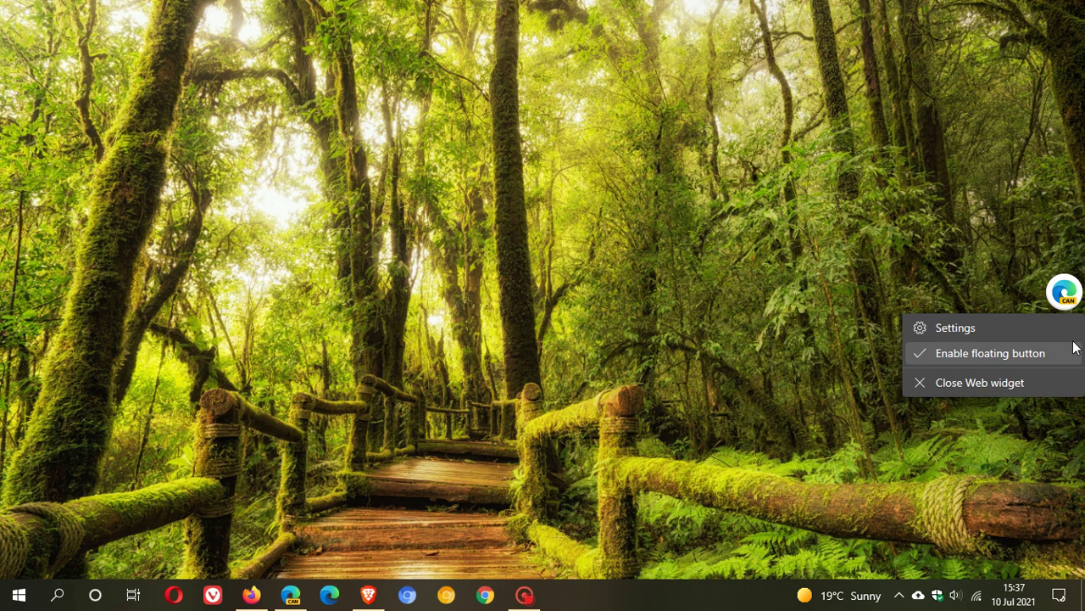
pyautogui.click(1065, 294)
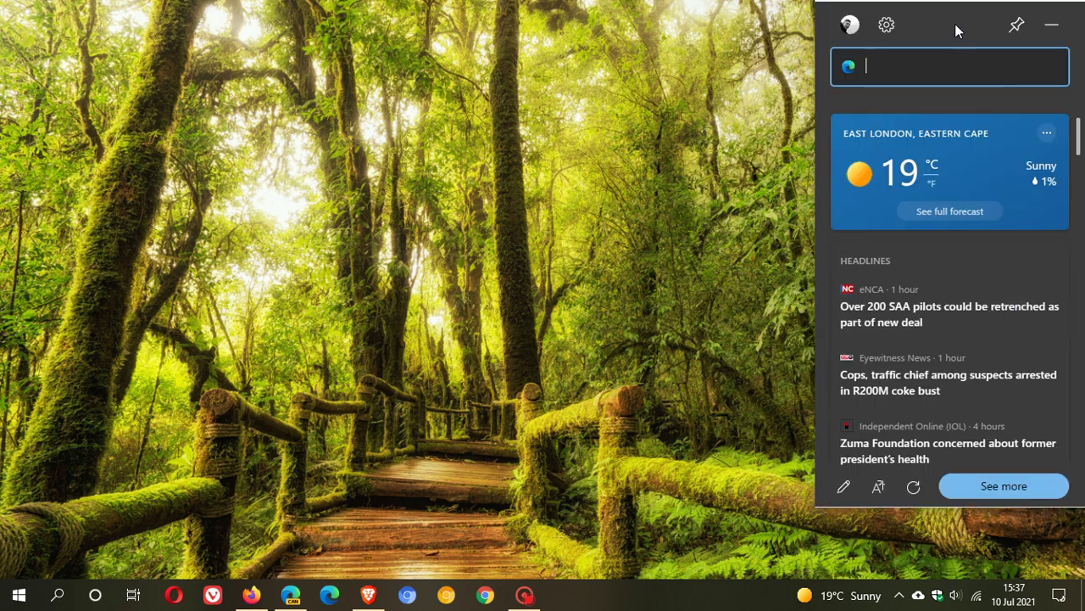
# Step: Move the widget panel down-left and switch it to the search-only layout
pyautogui.moveTo(955, 25); pyautogui.dragTo(898, 67)
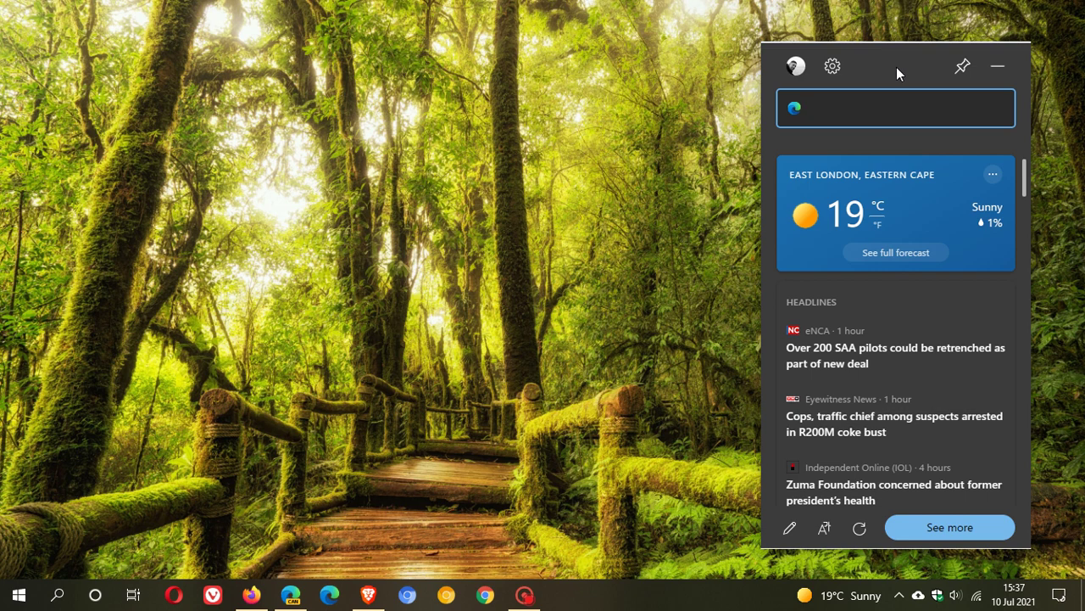
pyautogui.click(833, 68)
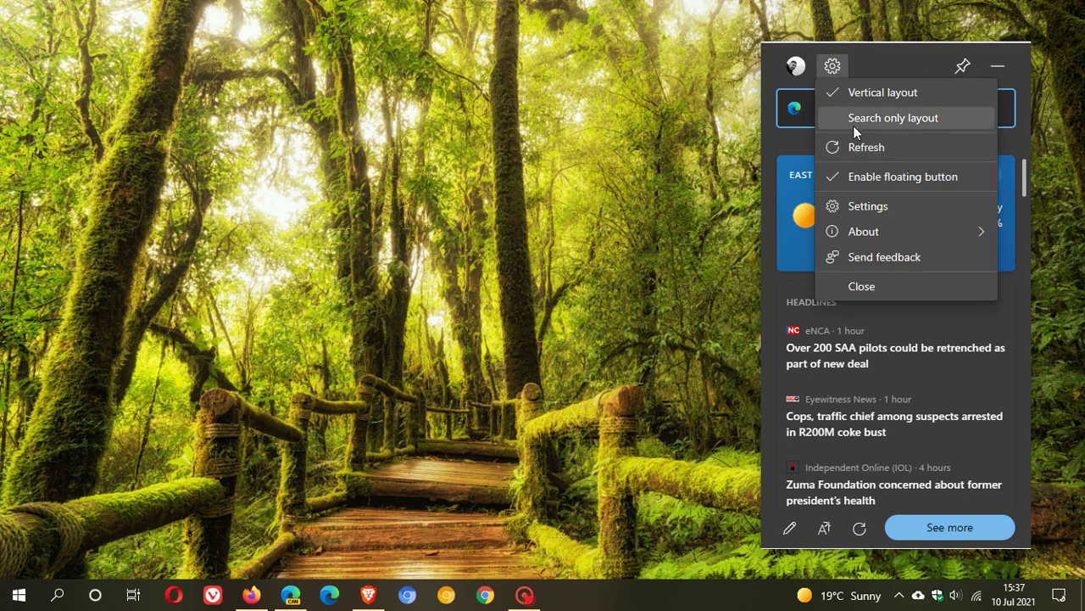
pyautogui.click(853, 123)
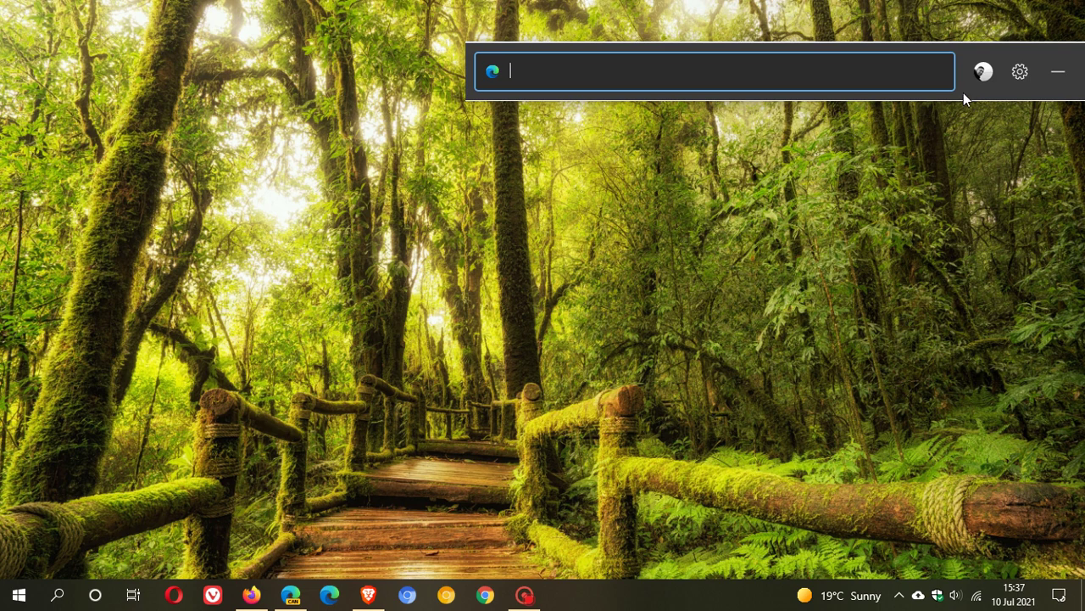
# Step: Shift the search bar left and return the widget to the vertical layout
pyautogui.moveTo(964, 92); pyautogui.dragTo(671, 124)
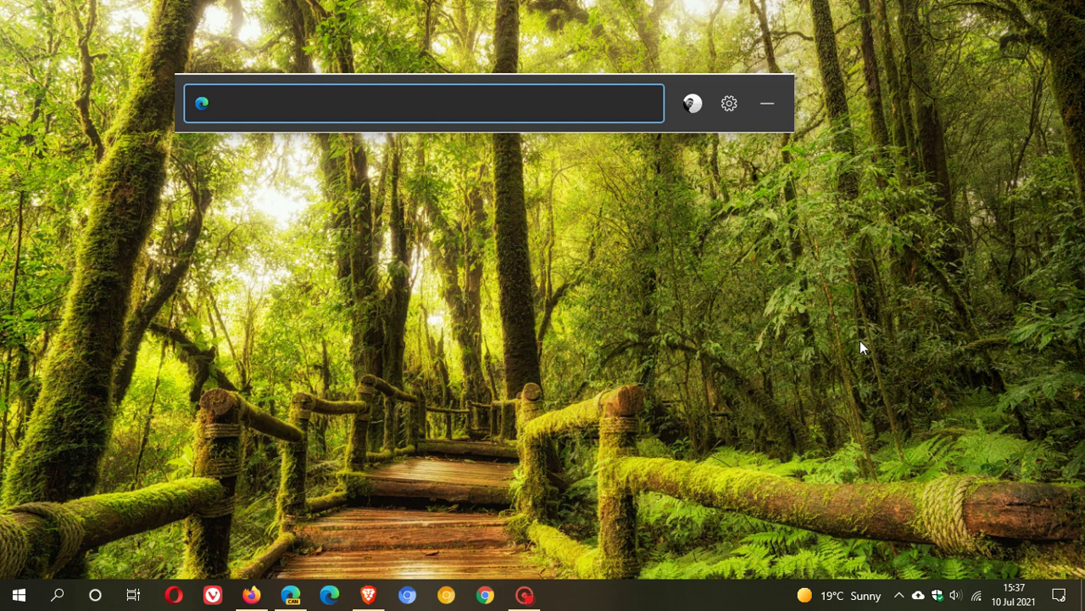
pyautogui.click(731, 105)
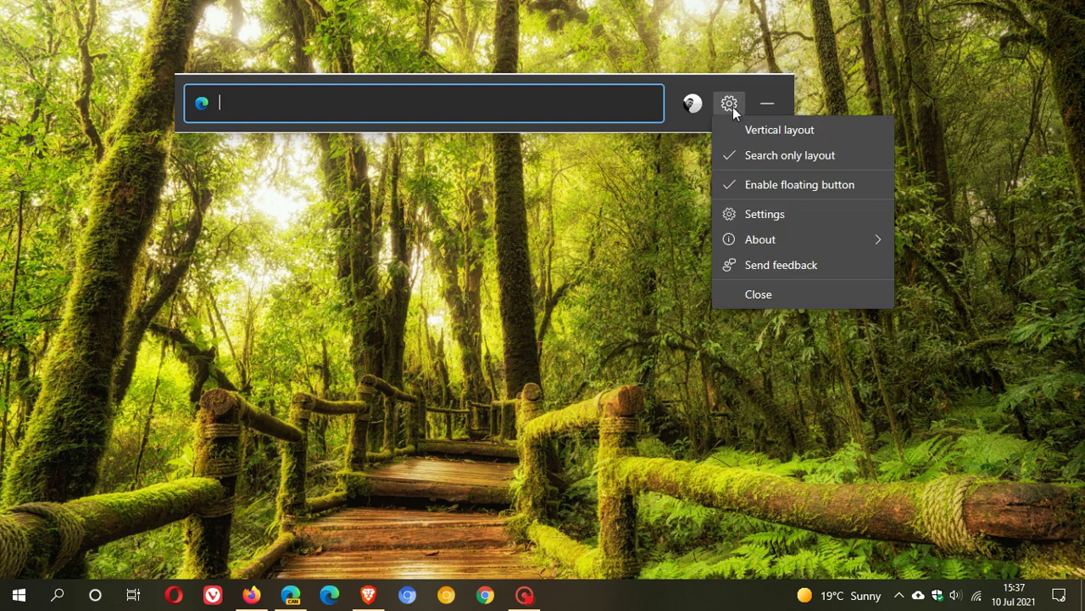
pyautogui.click(738, 129)
# Step: Move the widget to the desktop's right side and browse its feed, opening and dismissing a story's options
pyautogui.moveTo(304, 94); pyautogui.dragTo(856, 79)
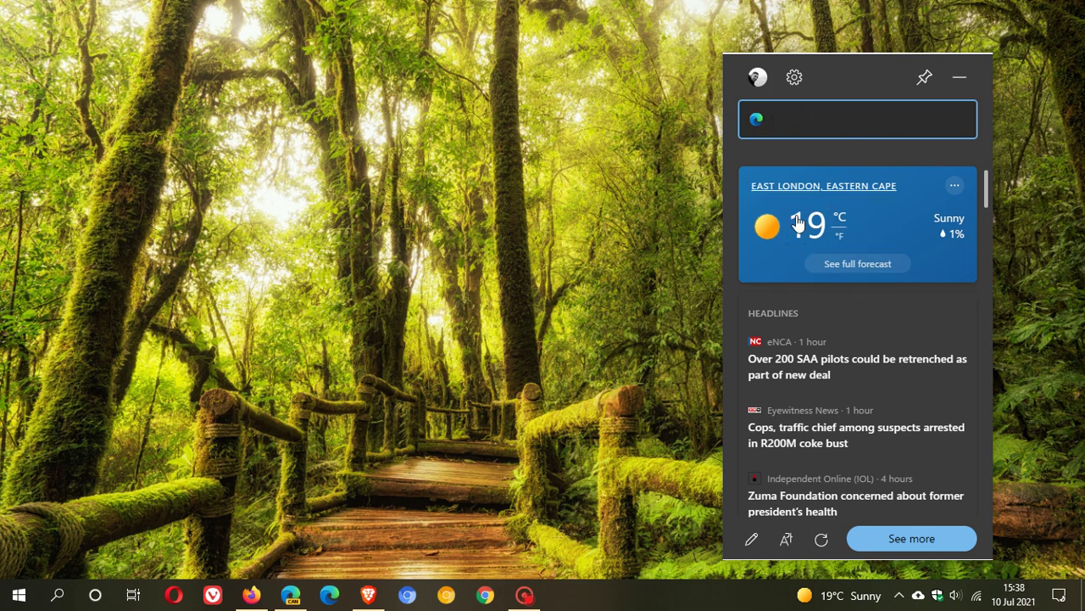
pyautogui.scroll(-5, 842, 339)
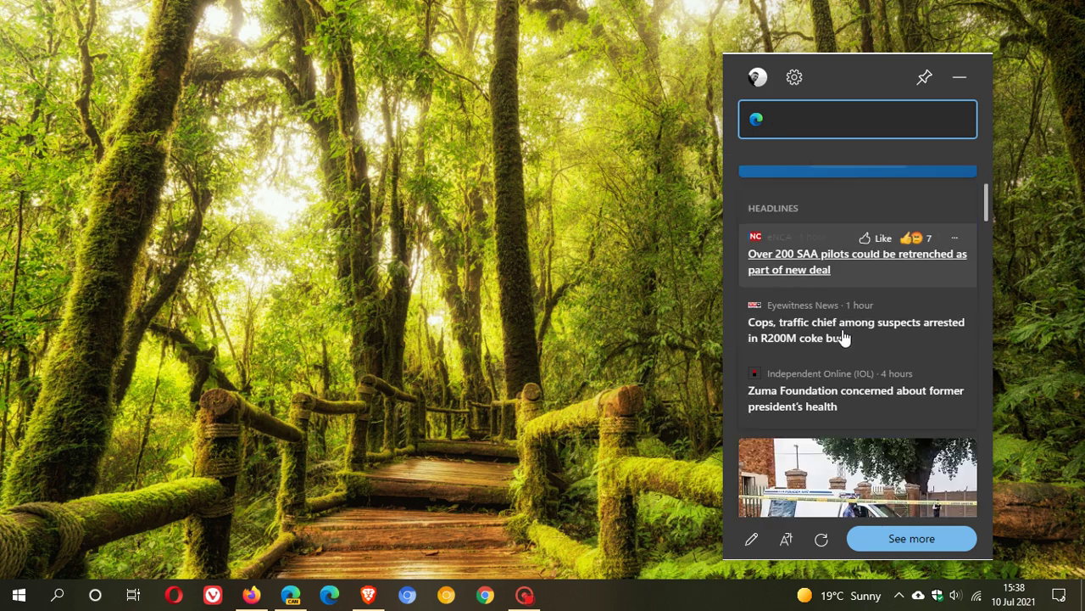
pyautogui.scroll(-3, 843, 337)
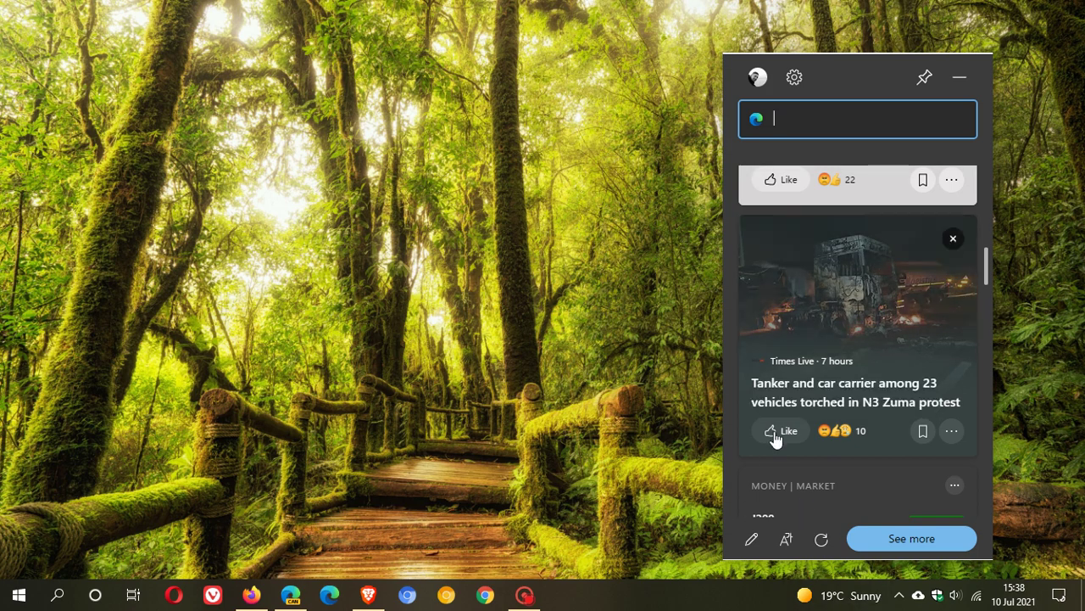
pyautogui.click(951, 430)
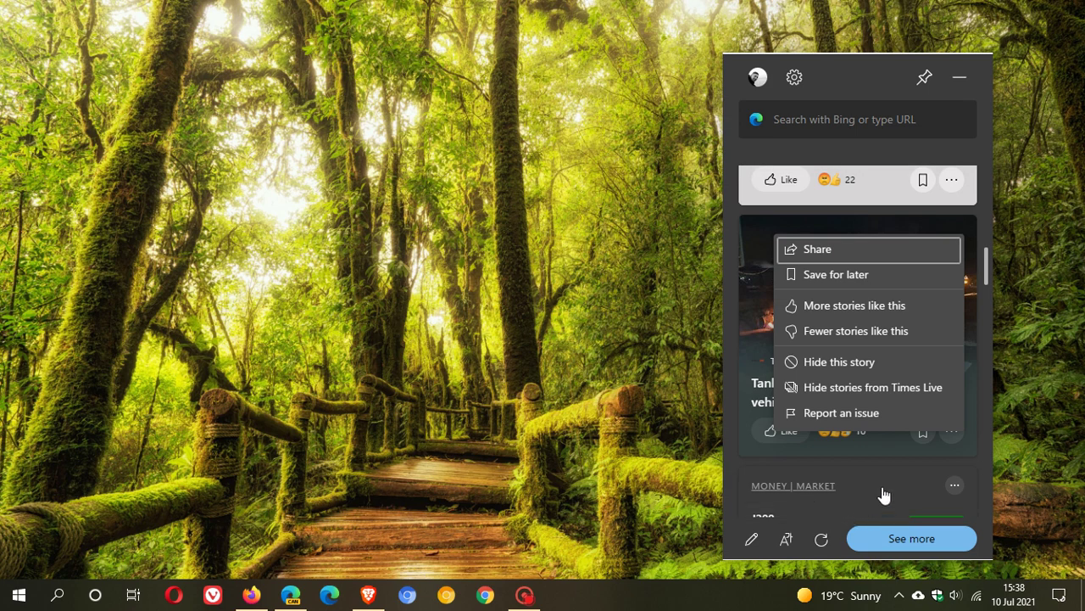
pyautogui.click(730, 531)
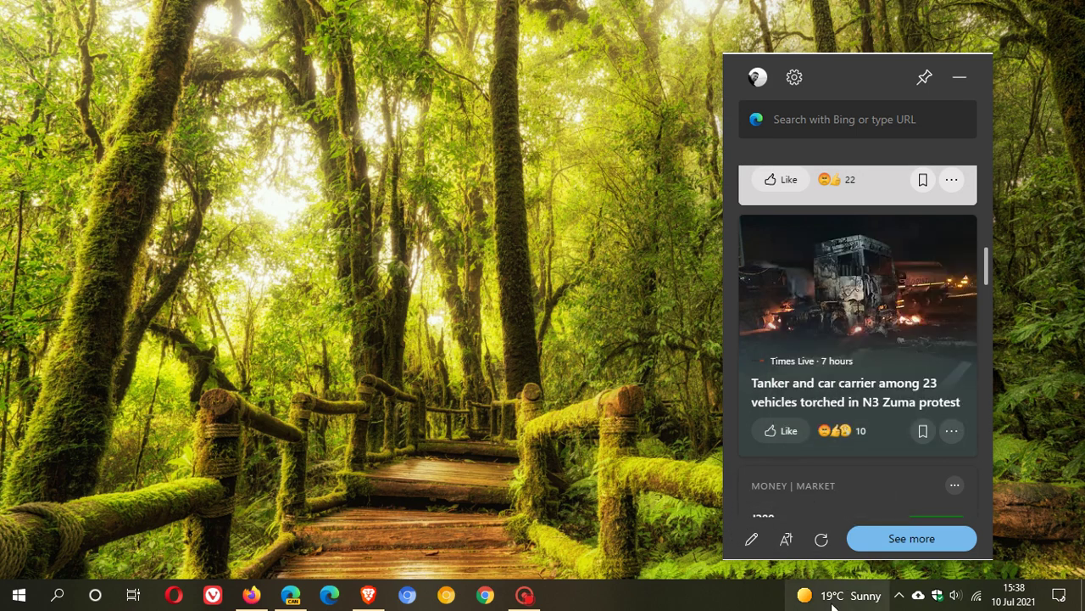
pyautogui.scroll(10, 836, 416)
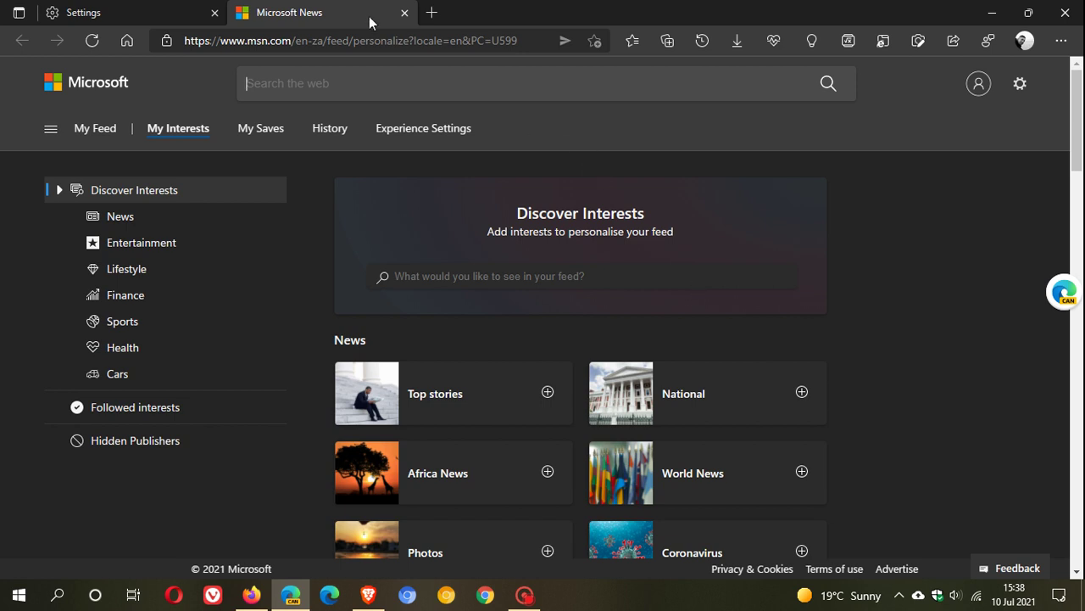
# Step: Close the News tab, hide Edge, refresh the widget's feed, and open the full Microsoft News feed
pyautogui.click(406, 12)
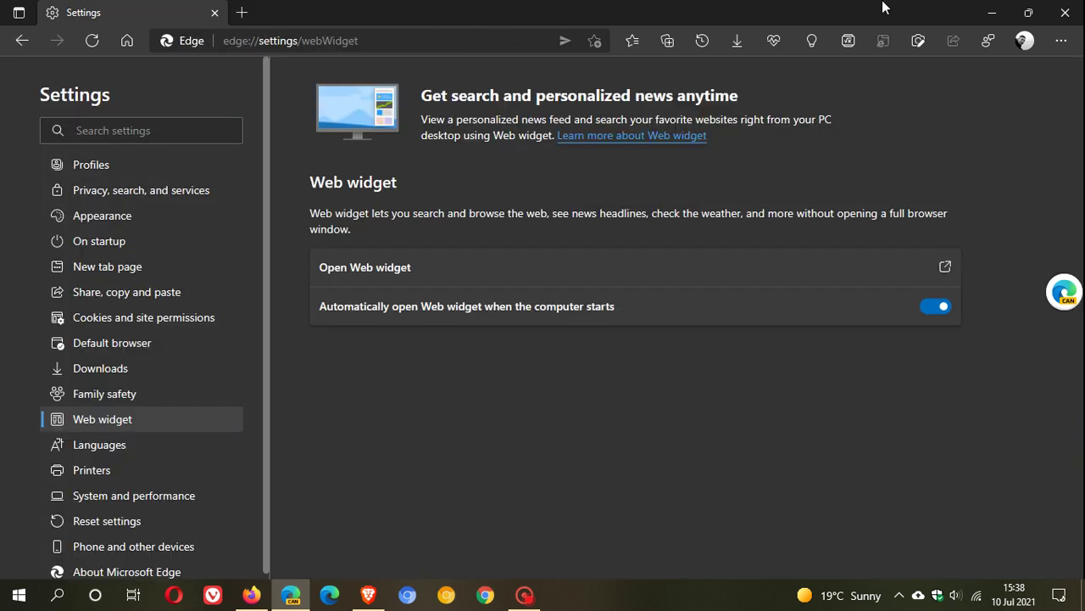
pyautogui.click(990, 11)
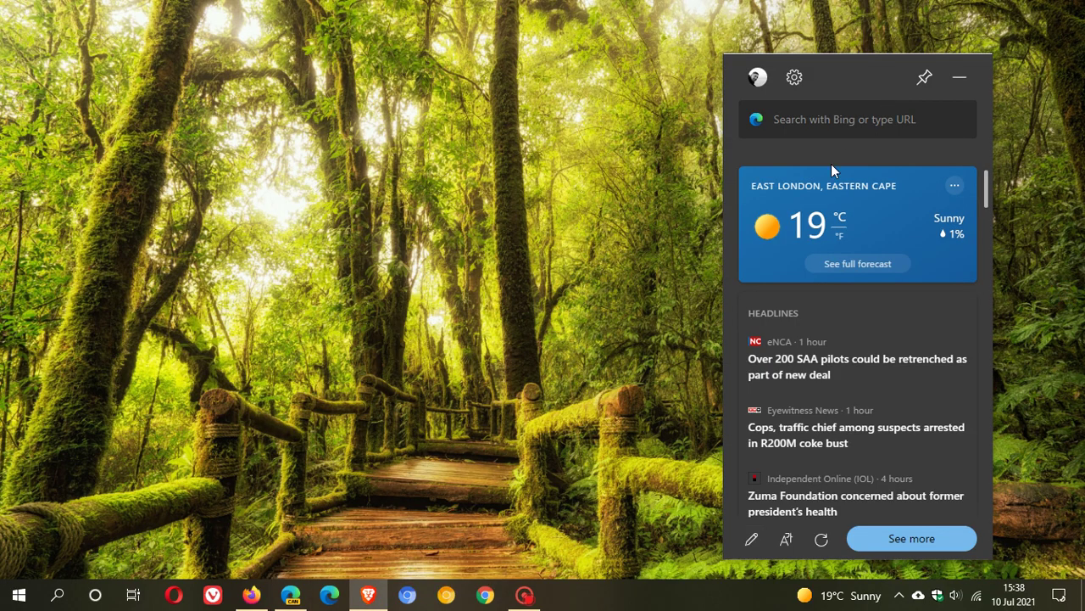
pyautogui.click(821, 541)
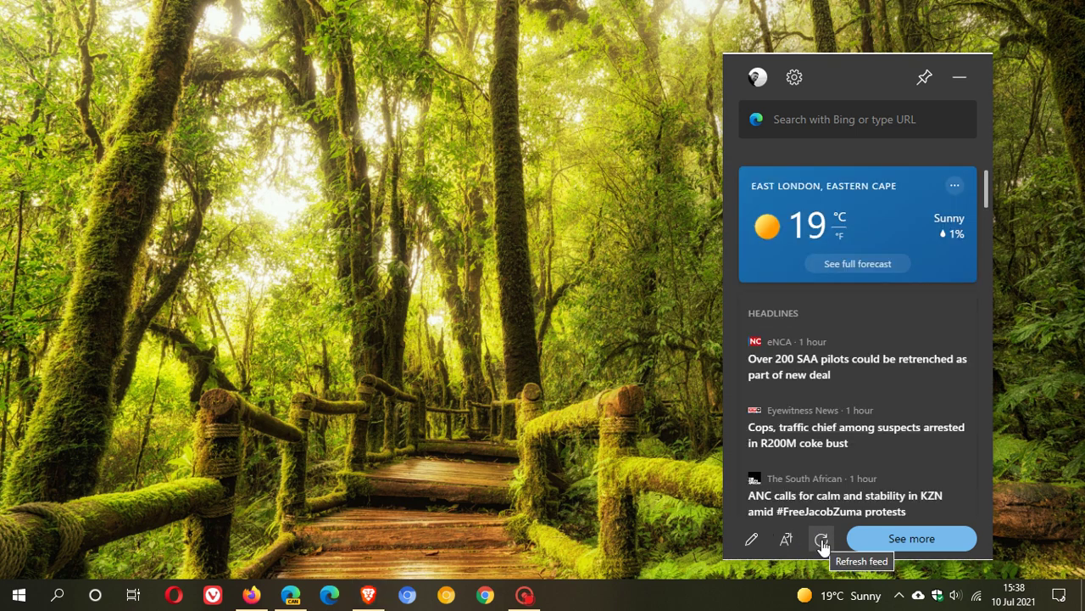
pyautogui.click(942, 536)
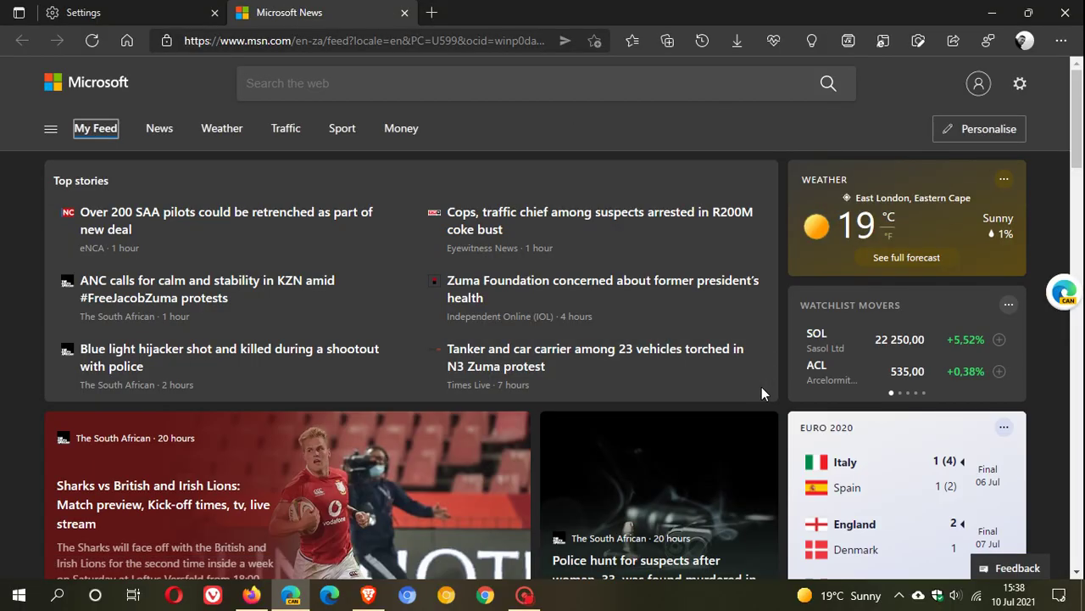
# Step: Close Microsoft News, minimize and restore Edge, then hide it again and nudge the widget slightly left
pyautogui.click(408, 13)
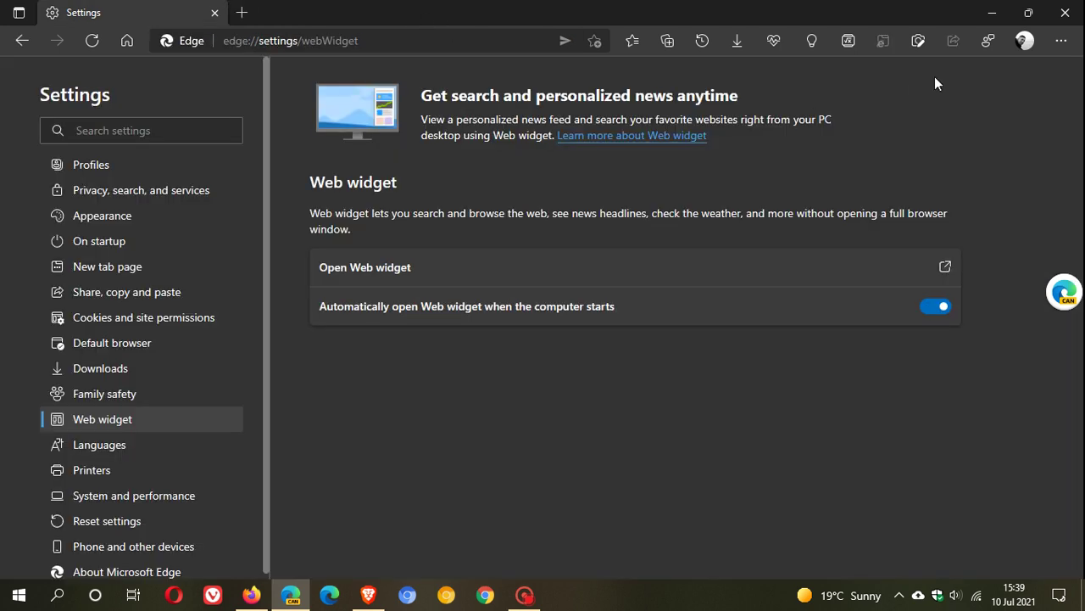
pyautogui.click(991, 15)
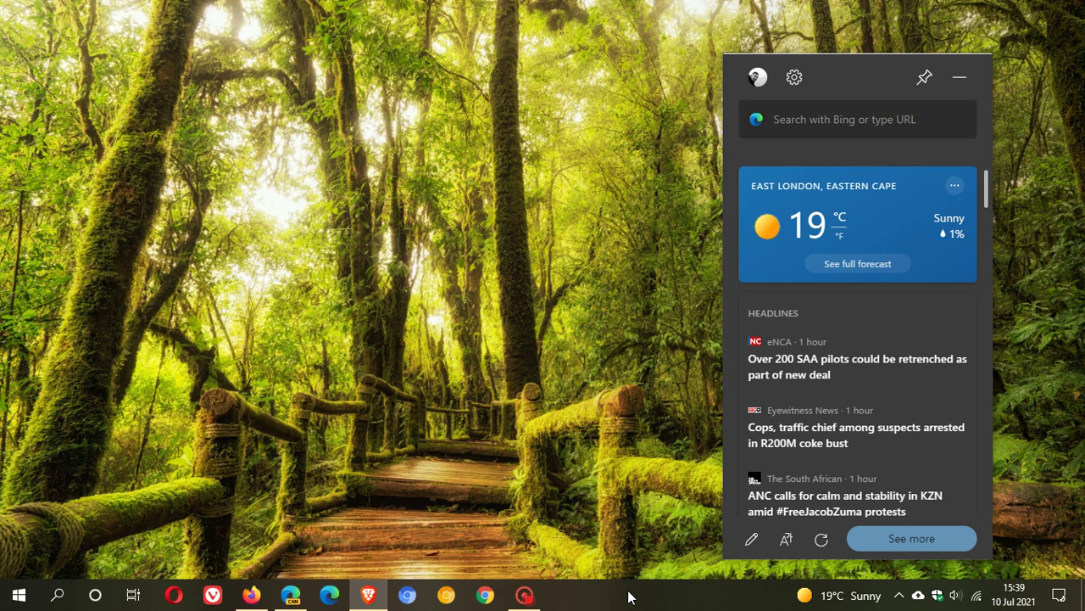
pyautogui.click(291, 595)
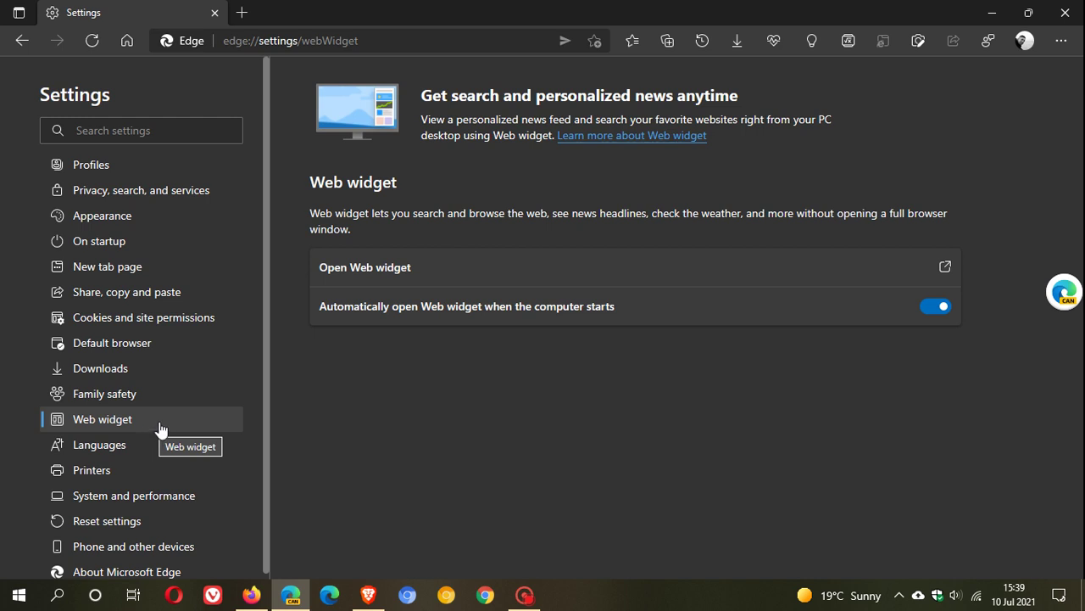
pyautogui.click(989, 15)
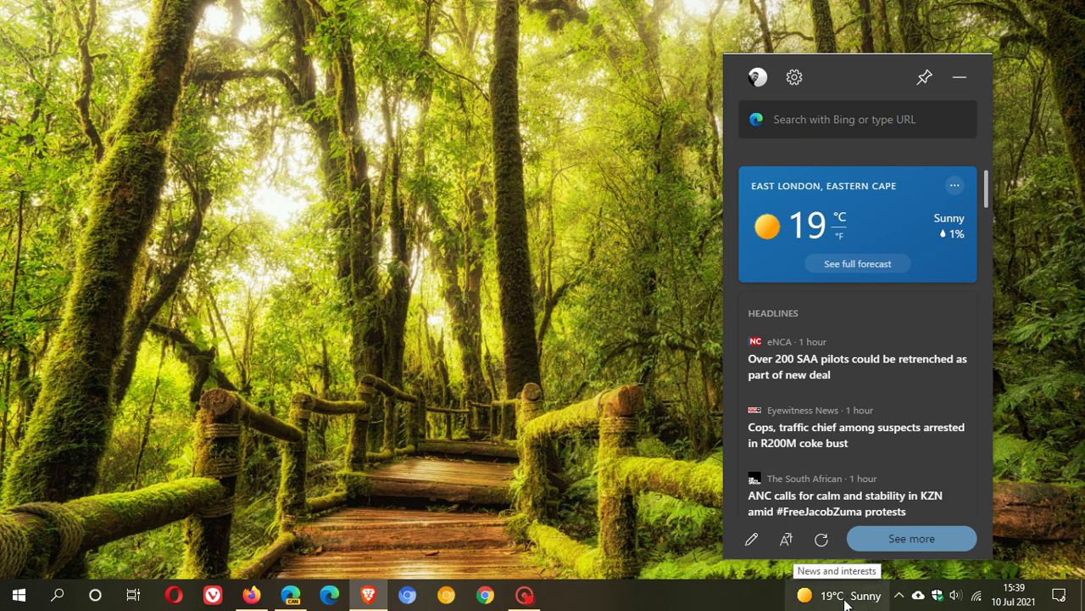
pyautogui.moveTo(876, 76); pyautogui.dragTo(725, 65)
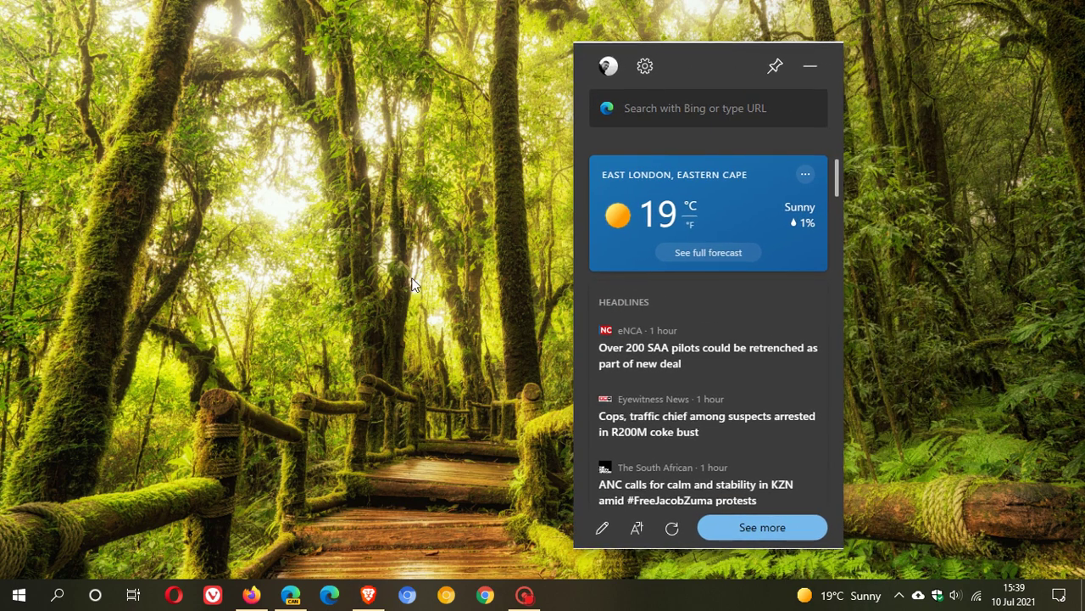